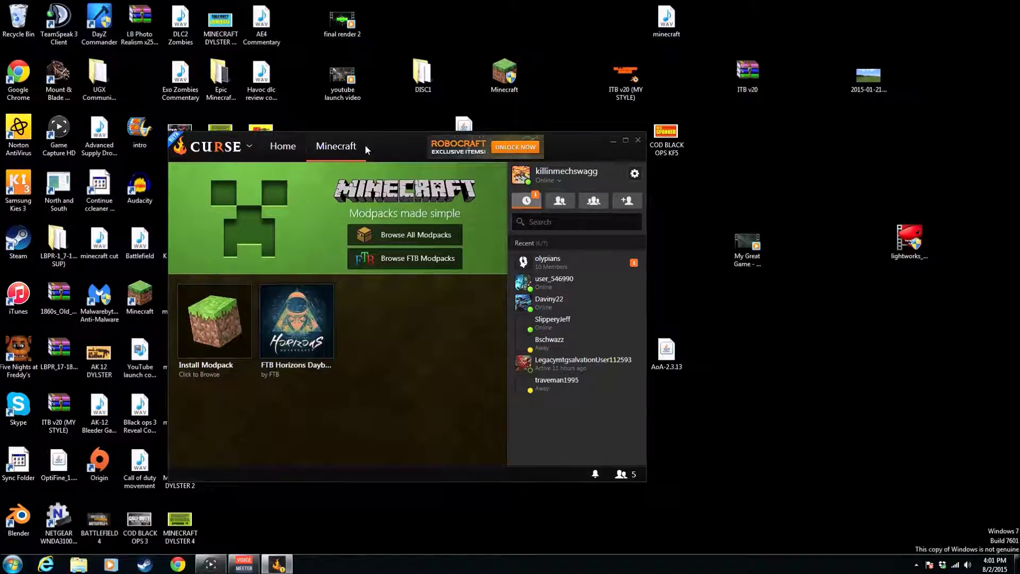
# Browse all Minecraft modpacks and filter the list to the Adventure and RPG category
pyautogui.moveTo(410, 151); pyautogui.dragTo(467, 106)
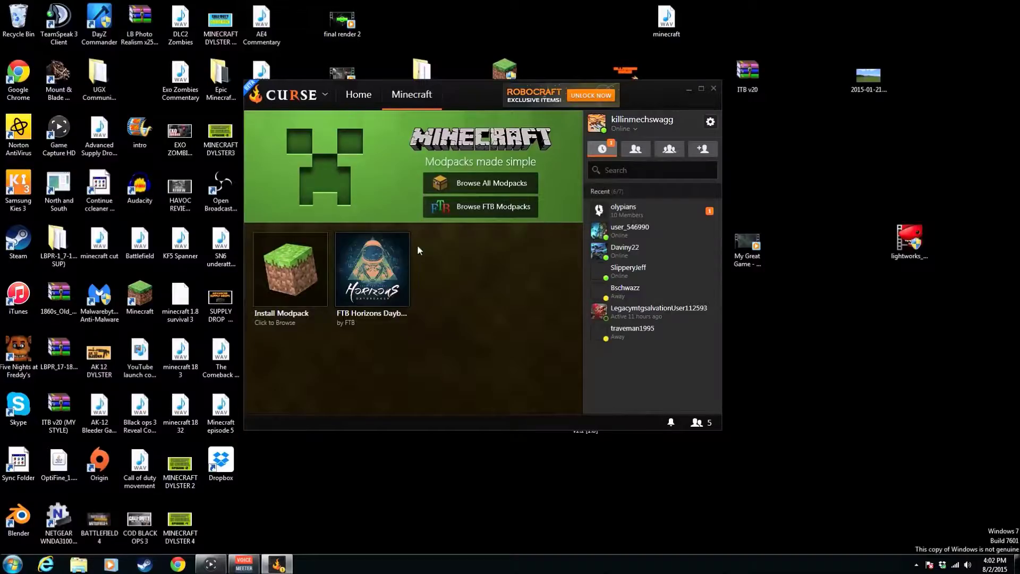
pyautogui.click(378, 287)
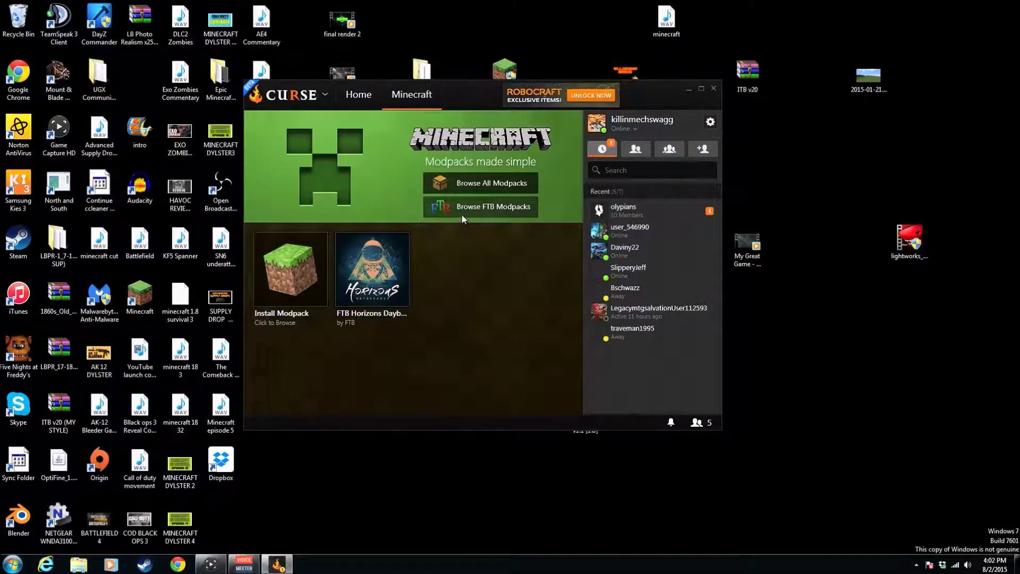
pyautogui.click(460, 182)
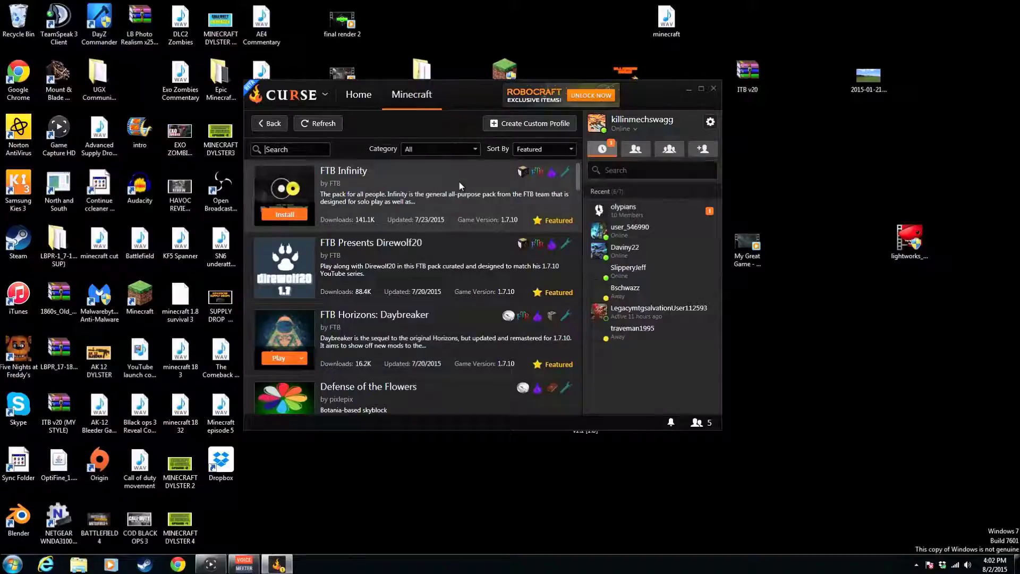
pyautogui.click(527, 147)
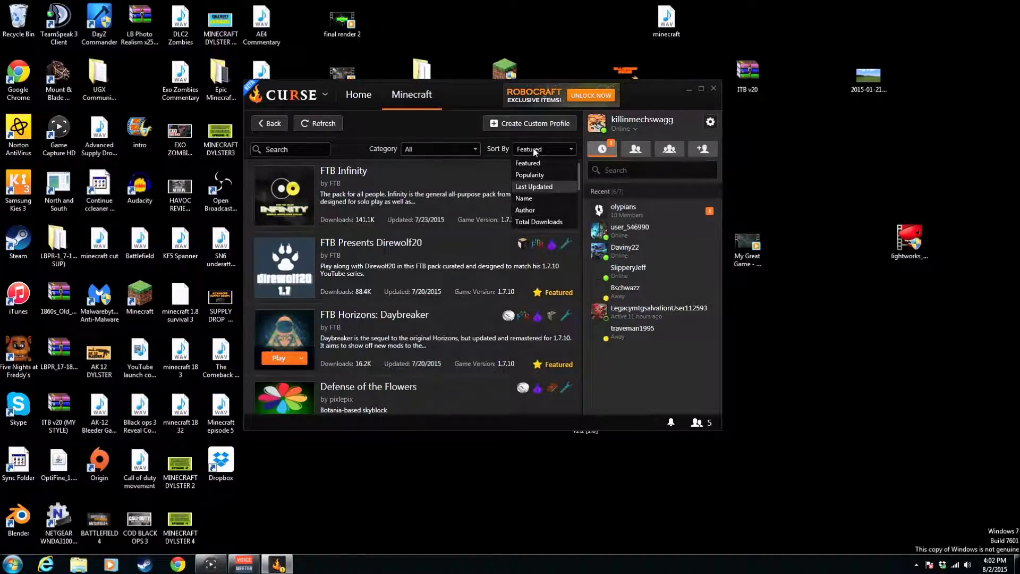
pyautogui.click(533, 147)
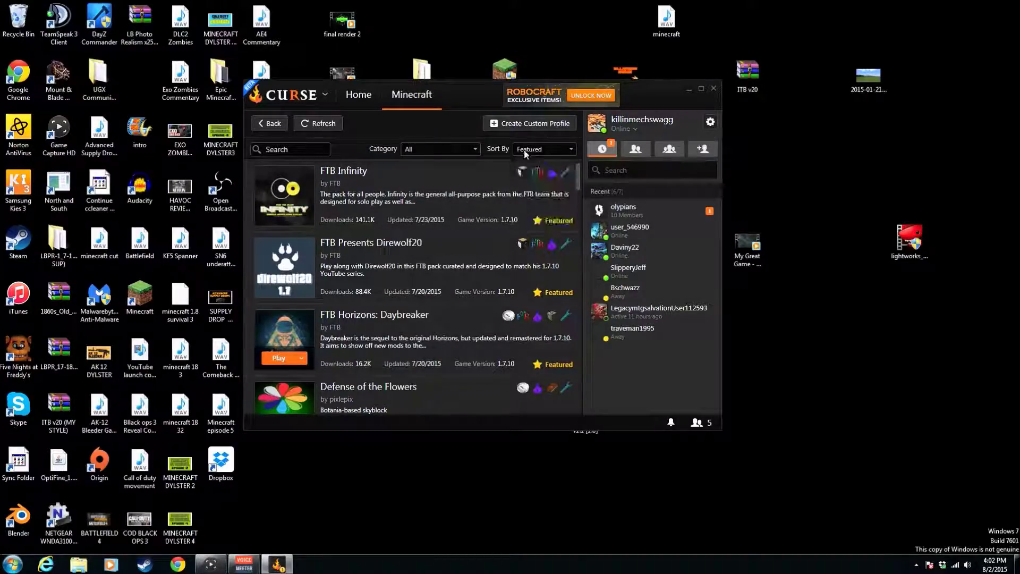
pyautogui.click(416, 149)
pyautogui.click(422, 176)
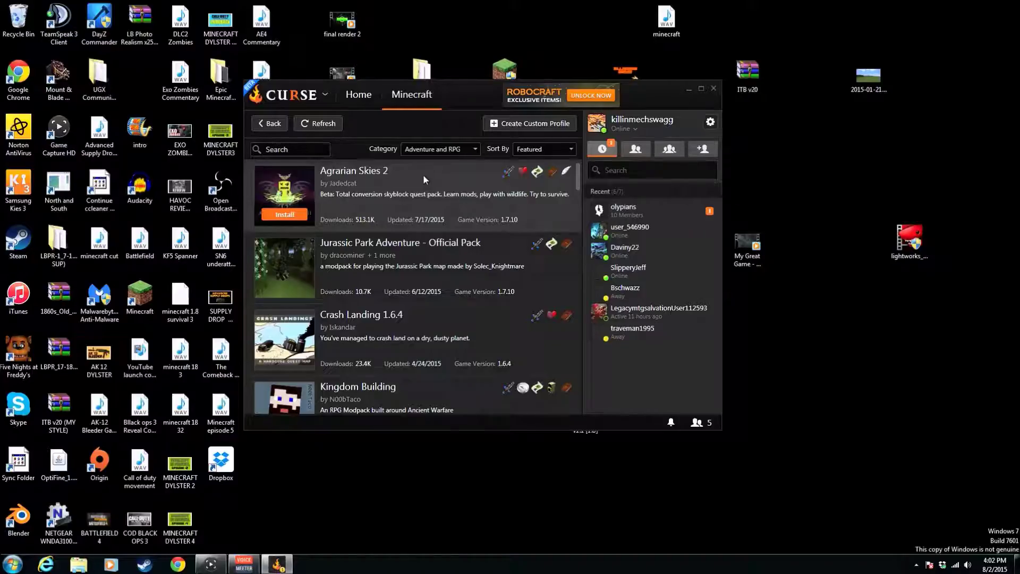
# Look through the featured Adventure and RPG modpacks, comparing their descriptions, downloads and game versions
pyautogui.scroll(-4, 423, 175)
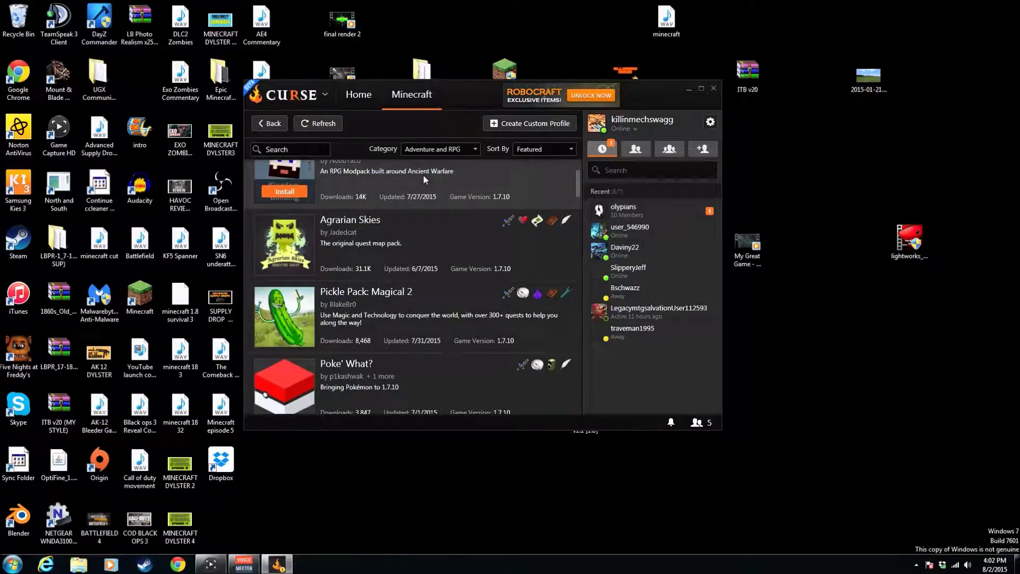
pyautogui.scroll(-5, 423, 192)
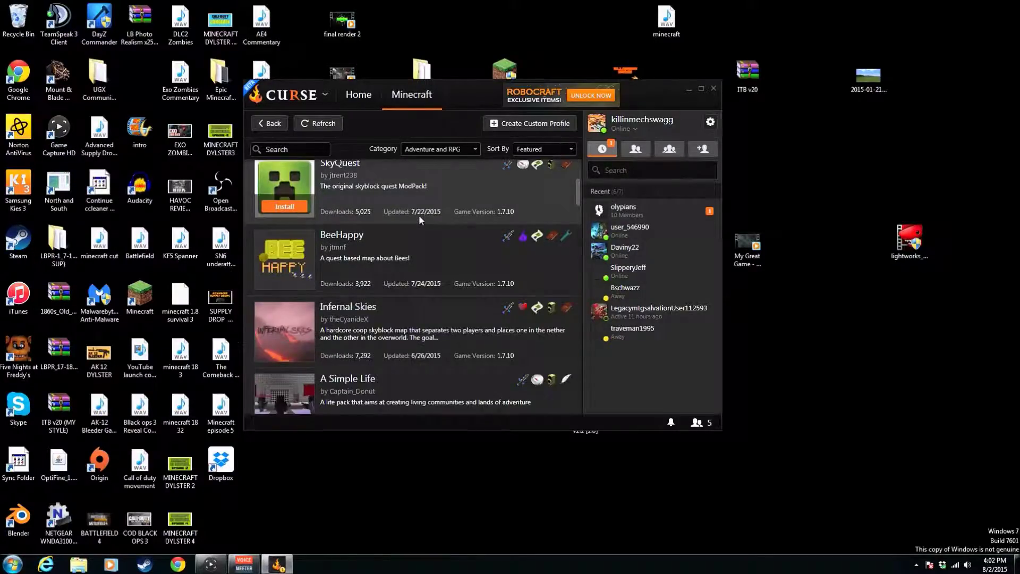
pyautogui.scroll(-7, 420, 218)
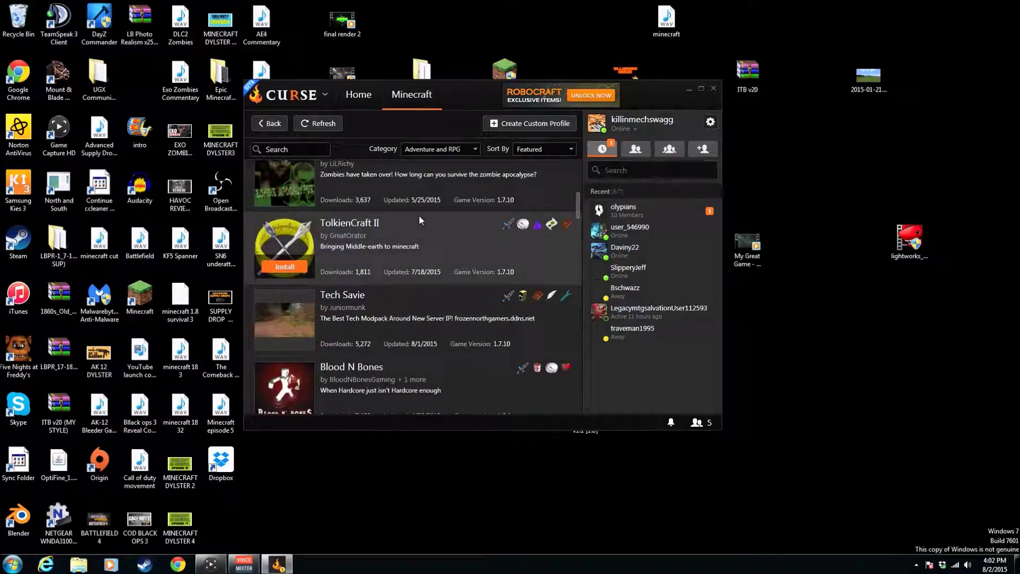
pyautogui.scroll(-6, 419, 218)
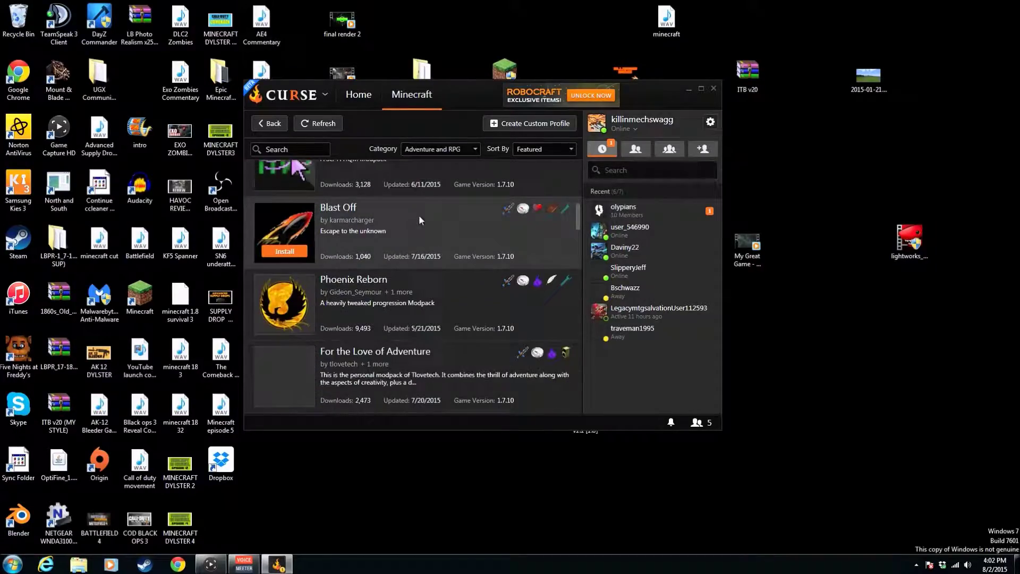
pyautogui.scroll(-4, 420, 220)
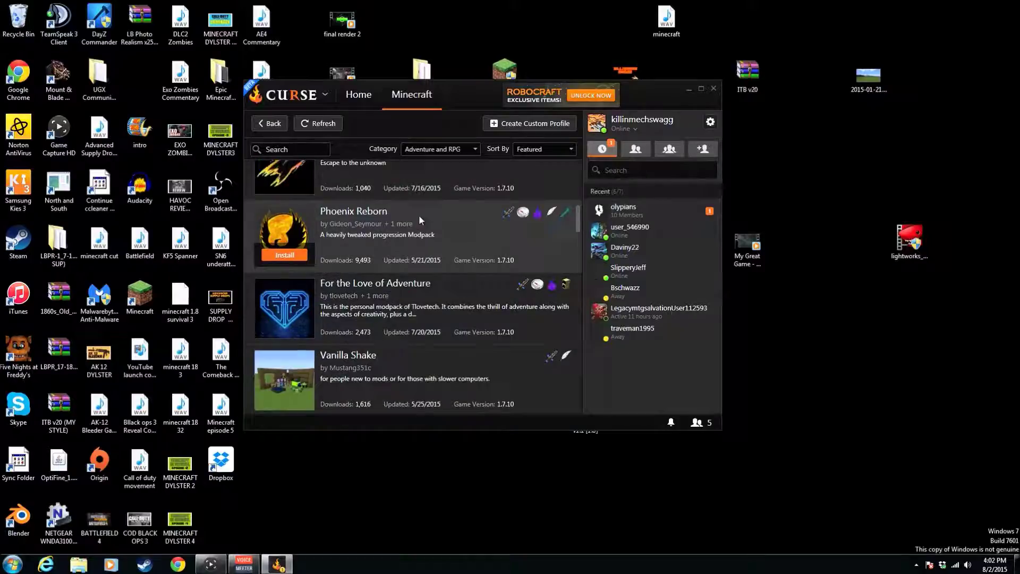
pyautogui.scroll(-2, 420, 220)
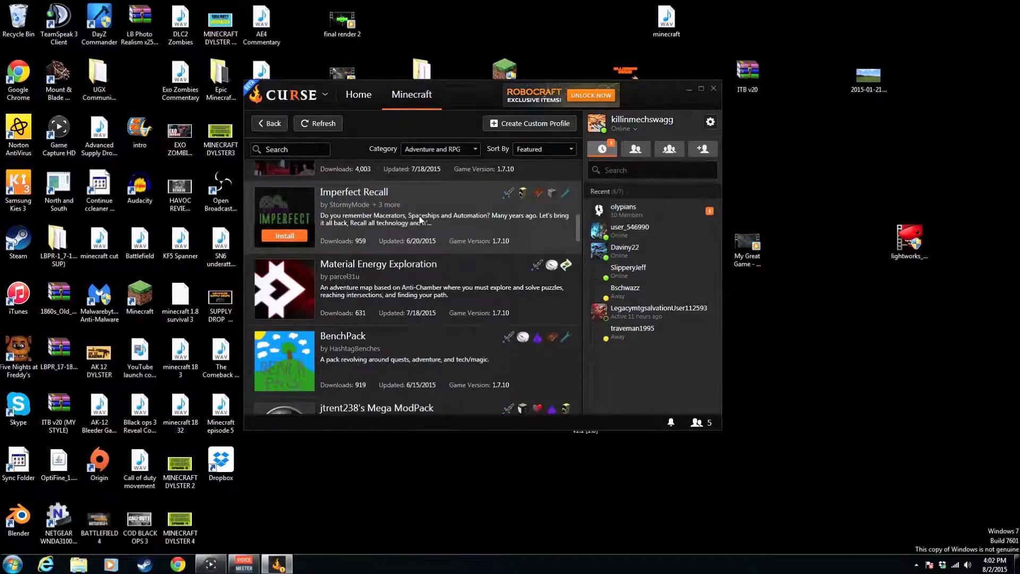
pyautogui.scroll(-3, 420, 220)
pyautogui.scroll(-3, 419, 218)
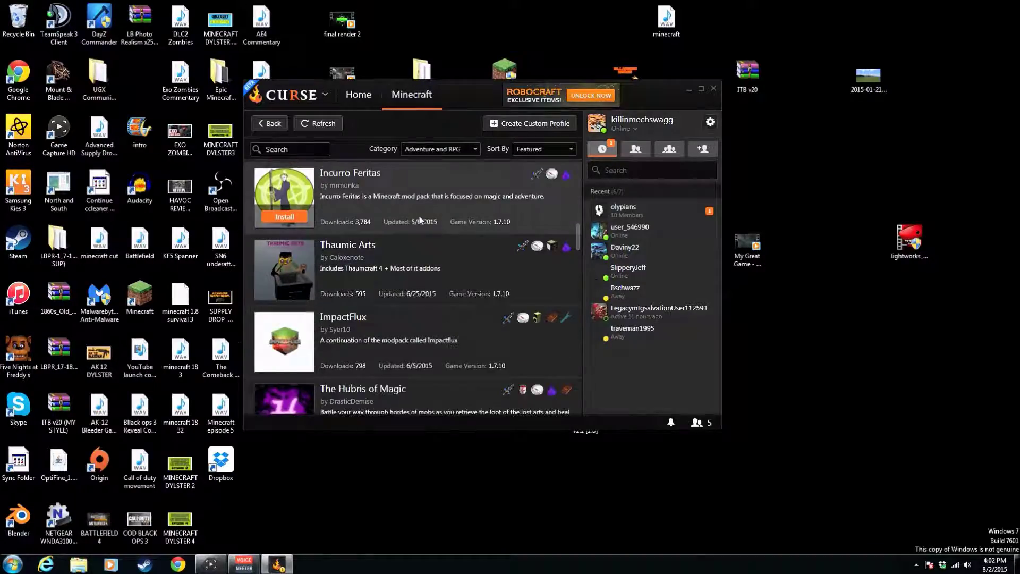
pyautogui.scroll(3, 419, 217)
pyautogui.scroll(-5, 420, 219)
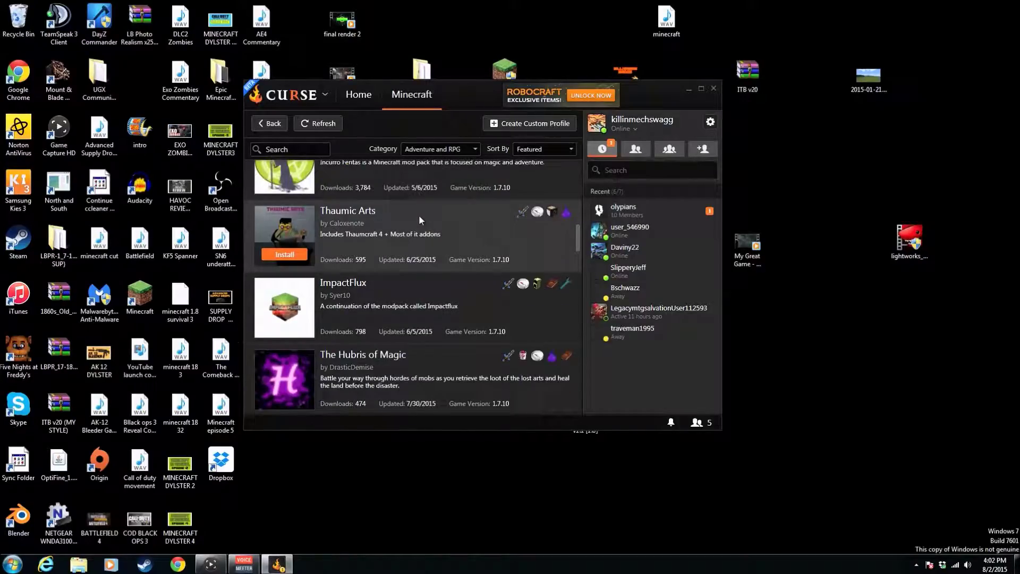
pyautogui.scroll(-3, 419, 215)
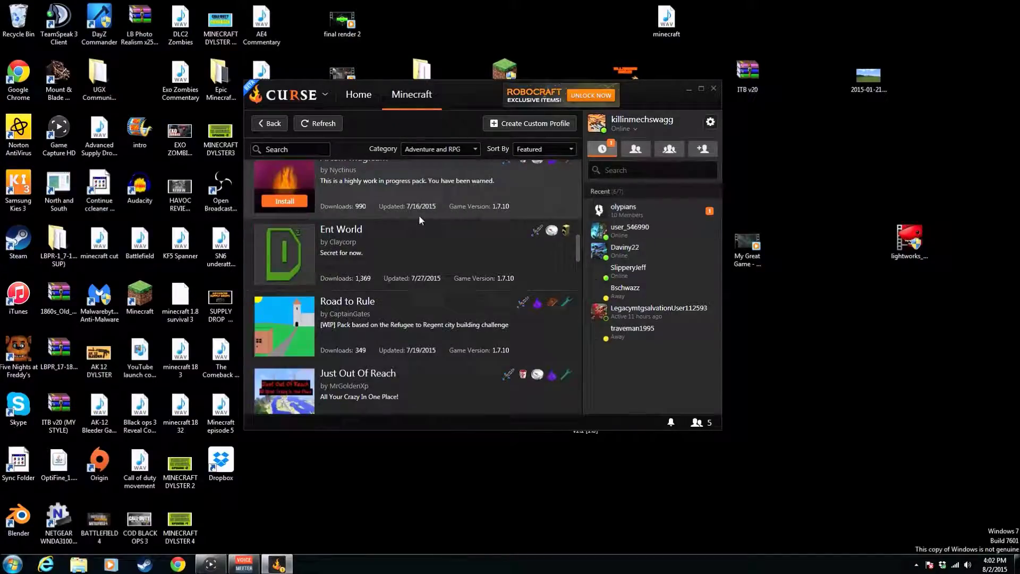
pyautogui.scroll(10, 419, 215)
pyautogui.scroll(-6, 418, 215)
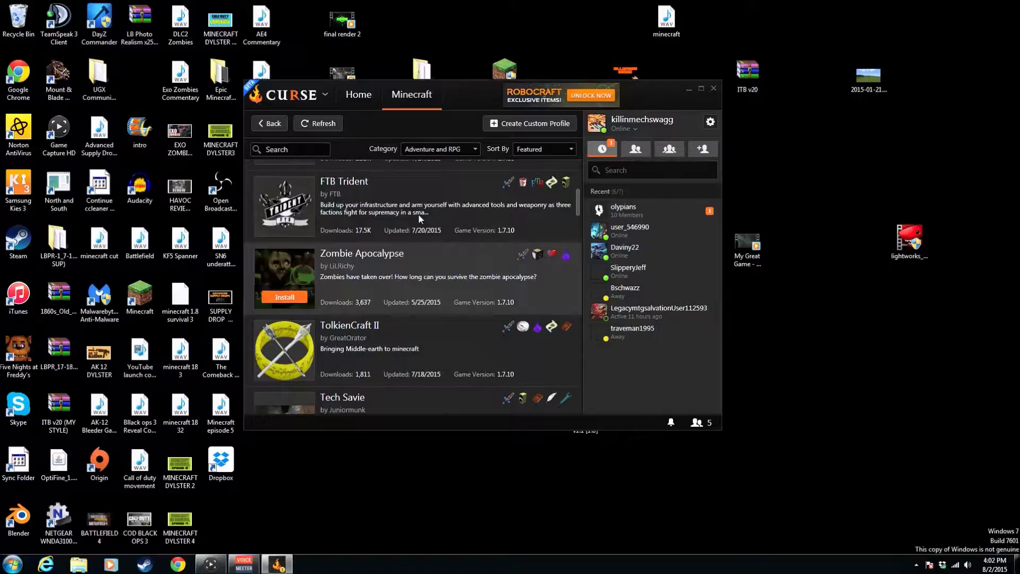
pyautogui.scroll(8, 419, 214)
pyautogui.scroll(5, 419, 213)
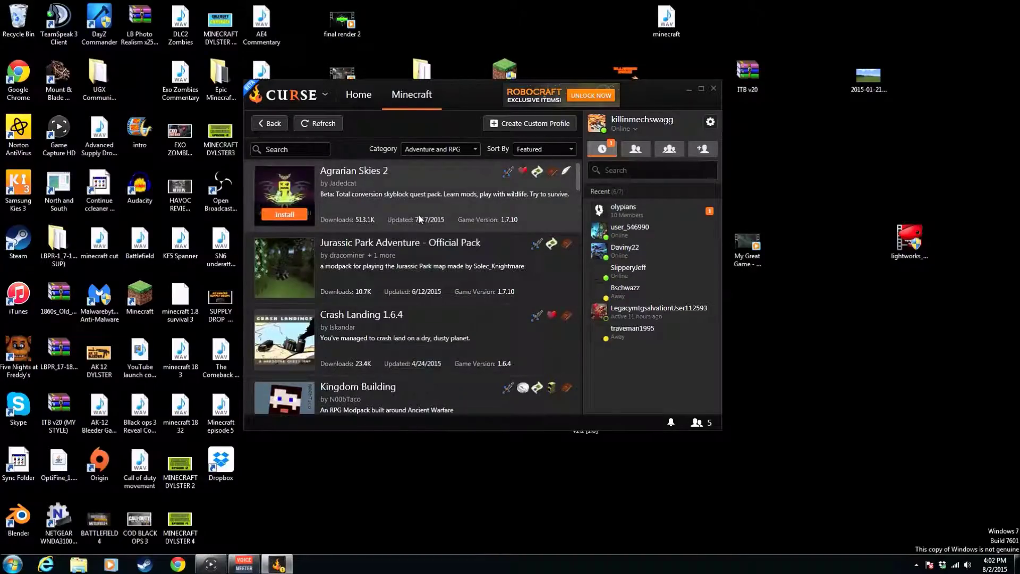
# Sort the Adventure and RPG modpacks by Last Updated and browse down to Mrpacktastic Lite
pyautogui.click(535, 151)
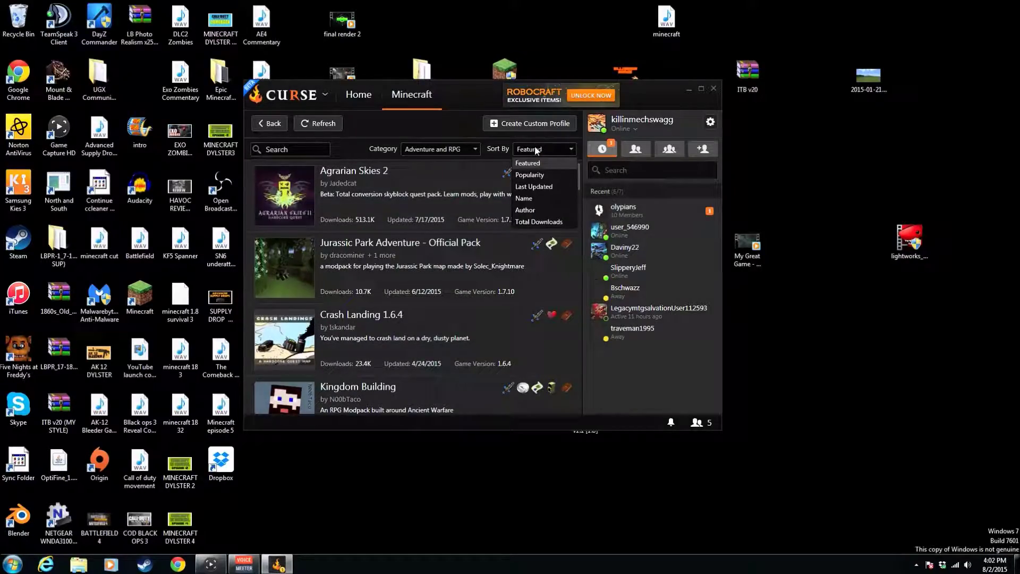
pyautogui.click(533, 187)
pyautogui.scroll(-2, 429, 194)
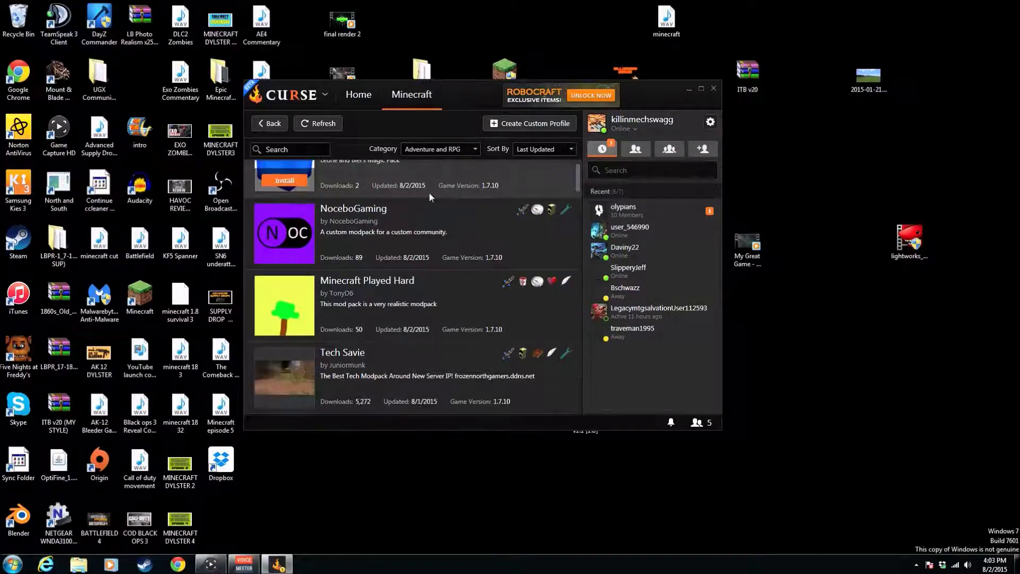
pyautogui.scroll(-6, 429, 196)
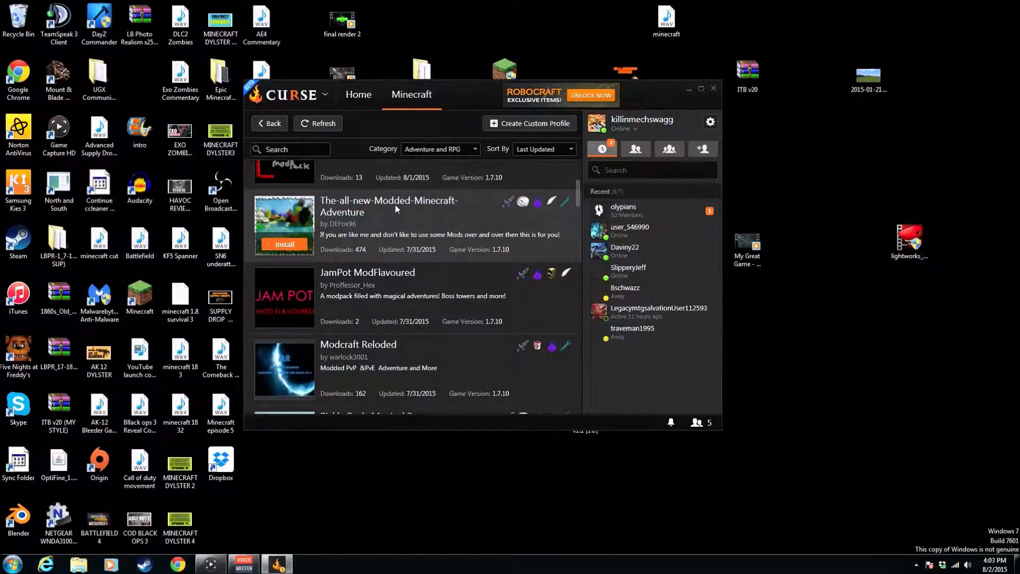
pyautogui.scroll(-2, 394, 203)
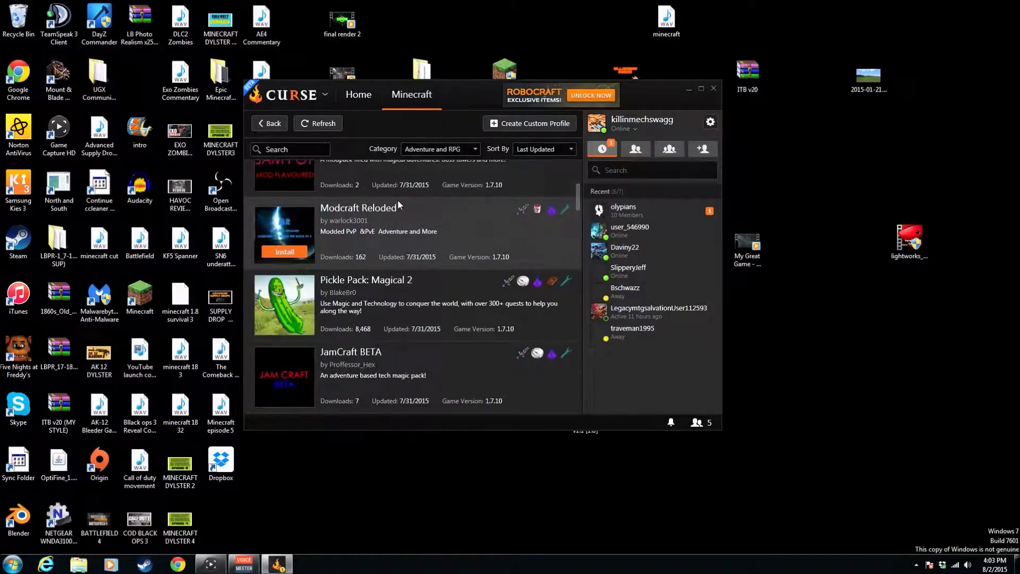
pyautogui.scroll(-4, 399, 205)
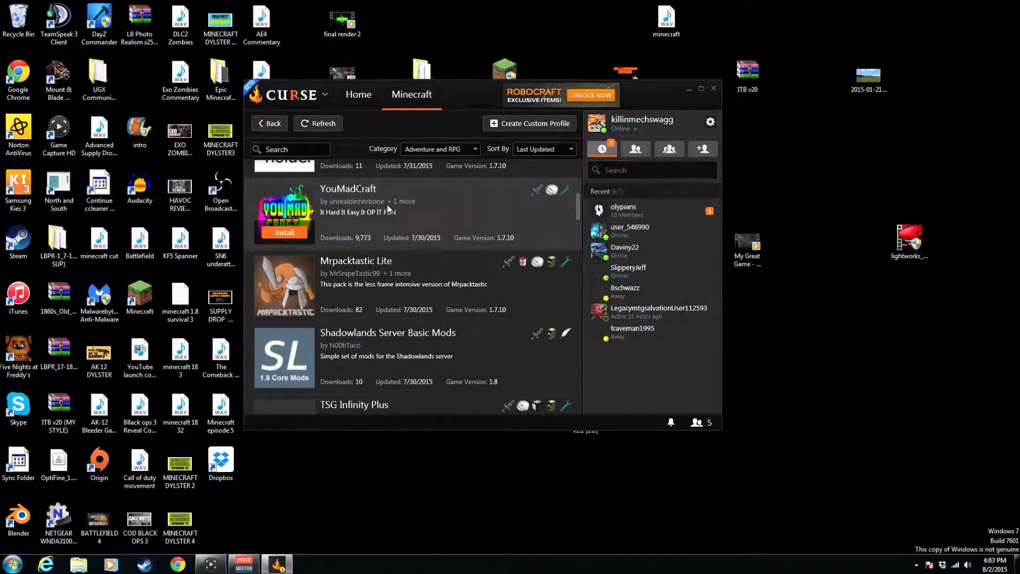
# Review the overview, changelogs and versions of the Mrpacktastic Lite modpack, and return to the modpack list
pyautogui.click(343, 264)
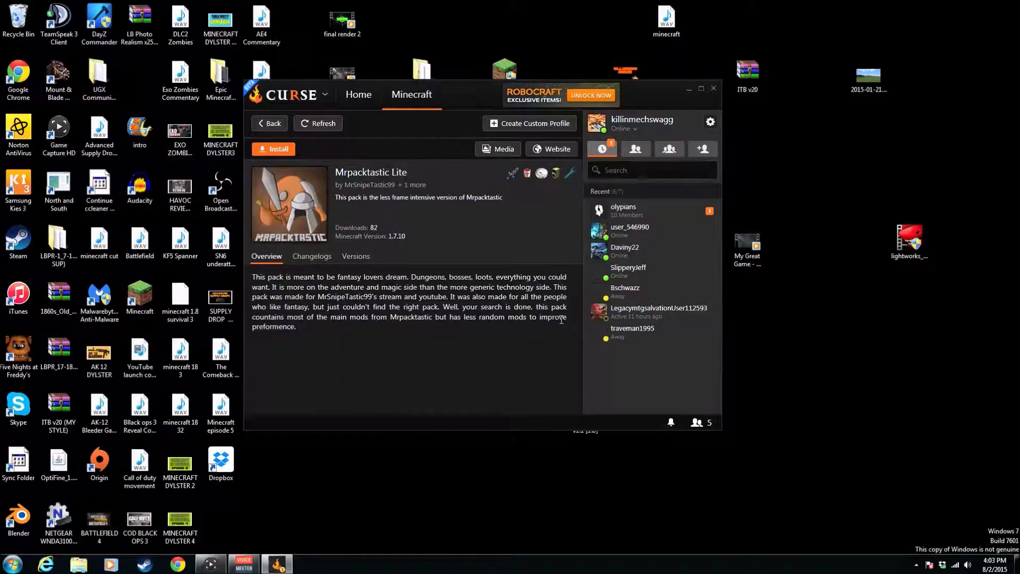
pyautogui.click(311, 257)
pyautogui.click(355, 258)
pyautogui.click(268, 257)
pyautogui.click(262, 125)
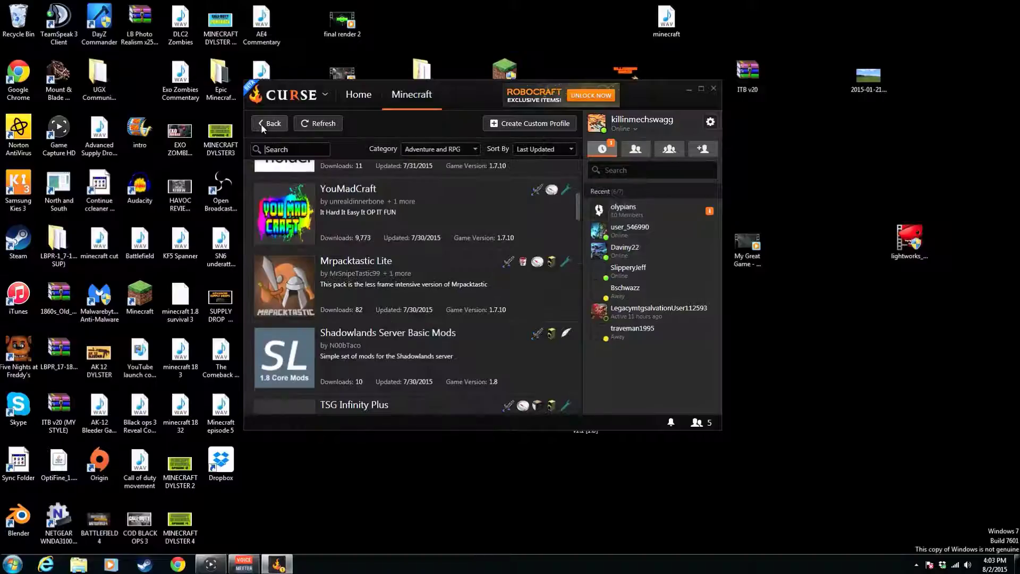
# Install the Mrpacktastic Lite modpack and return to the overview of installed Minecraft modpacks
pyautogui.click(276, 306)
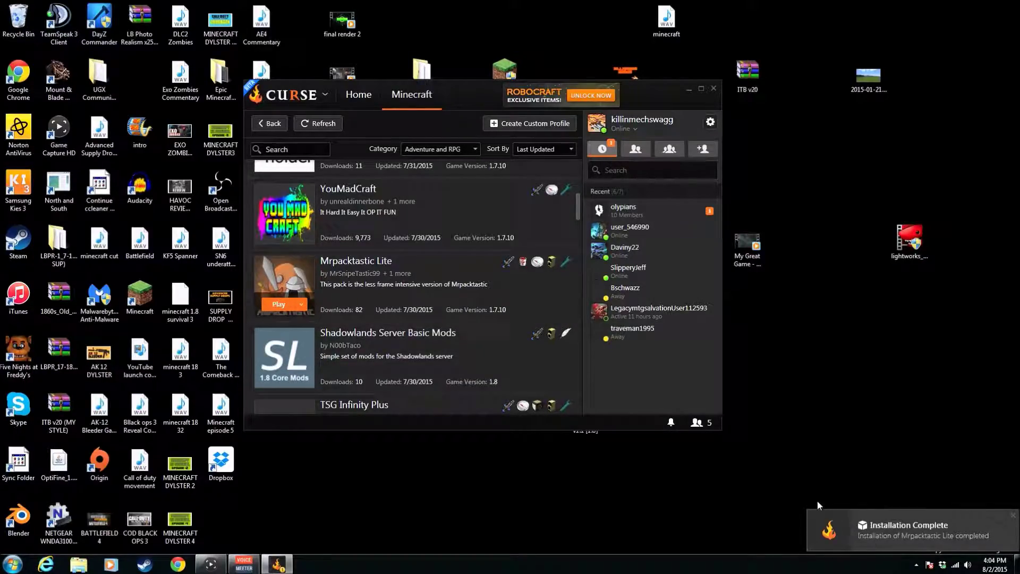
pyautogui.click(359, 95)
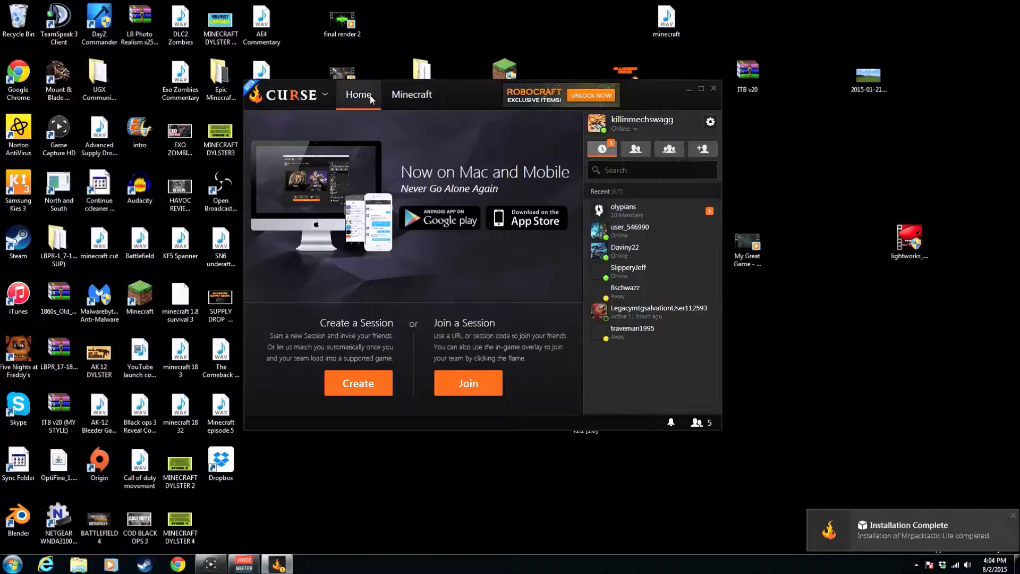
pyautogui.click(400, 96)
pyautogui.click(269, 124)
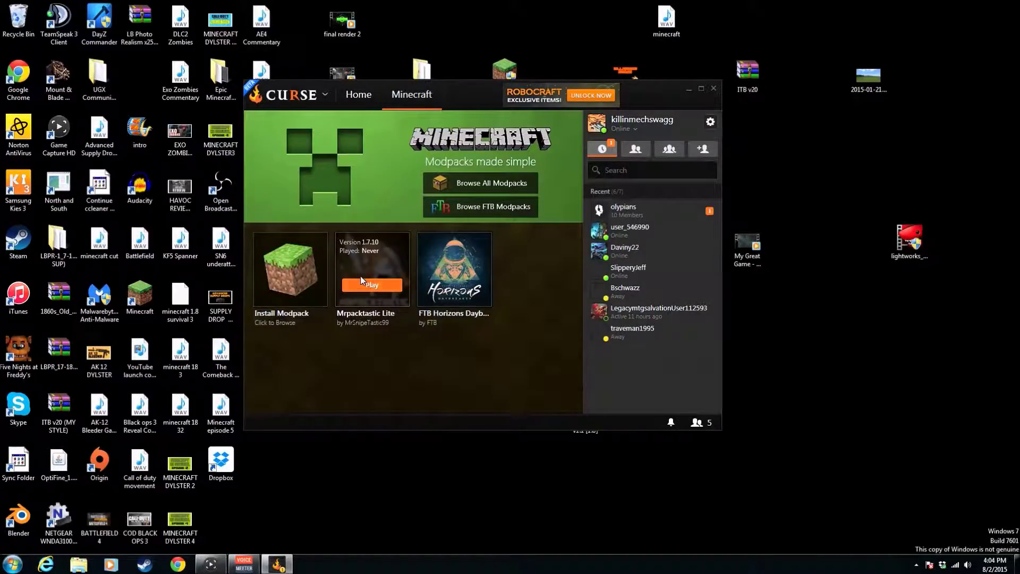
# Launch the installed Mrpacktastic Lite modpack and choose the Mrpacktastic Lite profile in the Minecraft Launcher
pyautogui.moveTo(359, 263)
pyautogui.click(359, 282)
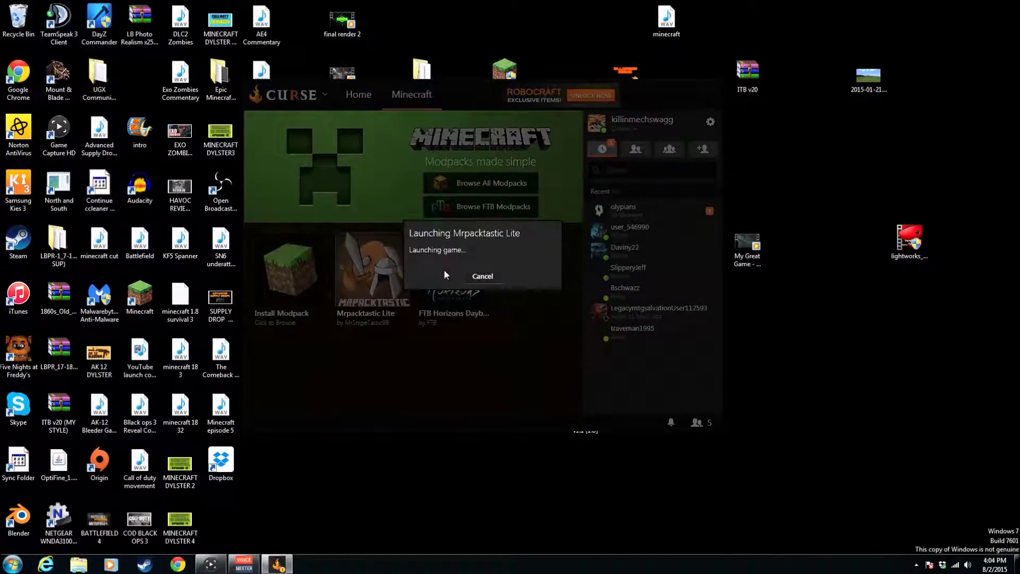
pyautogui.click(482, 276)
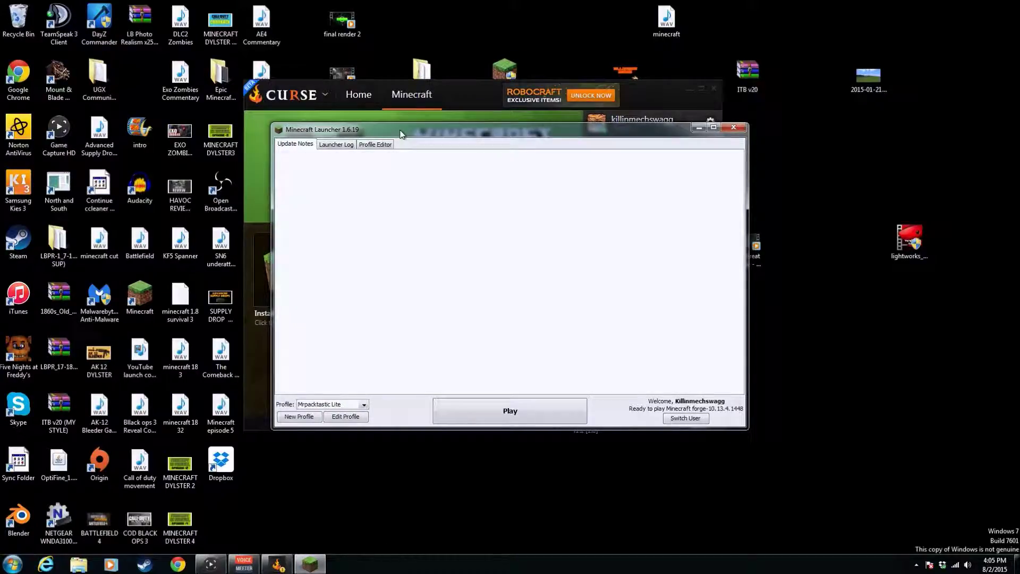
pyautogui.click(364, 405)
pyautogui.click(359, 415)
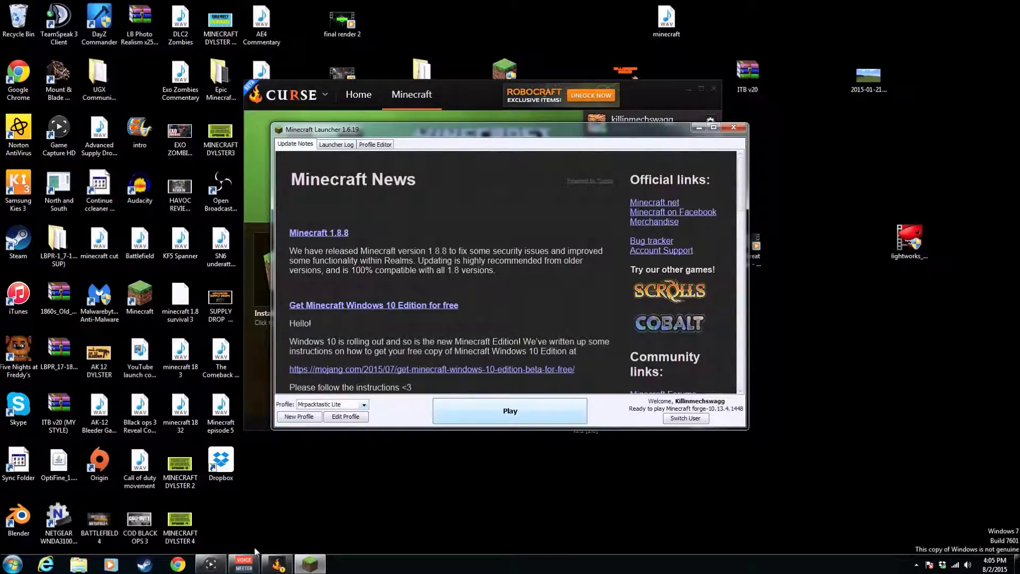
pyautogui.moveTo(728, 132); pyautogui.dragTo(658, 156)
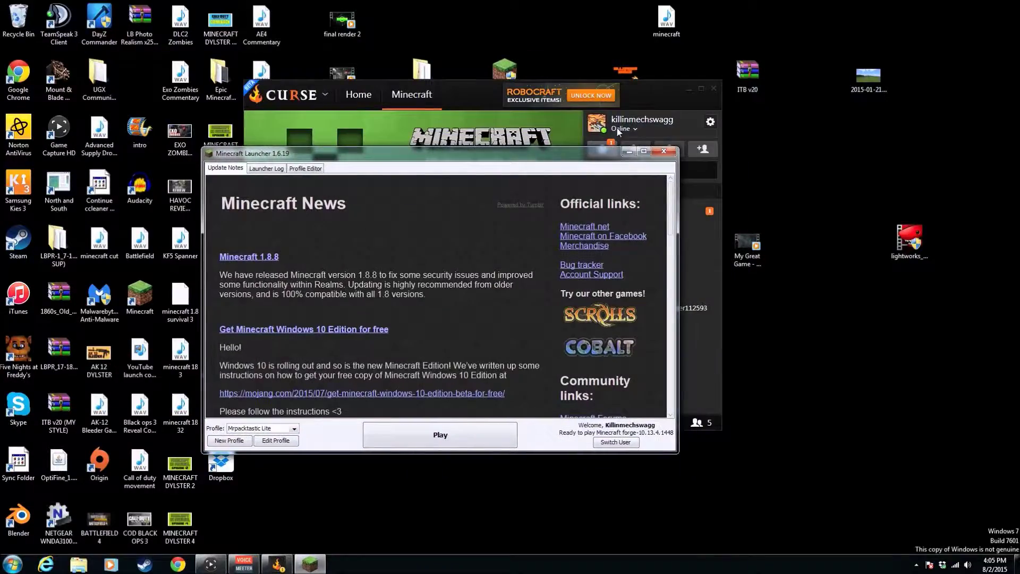